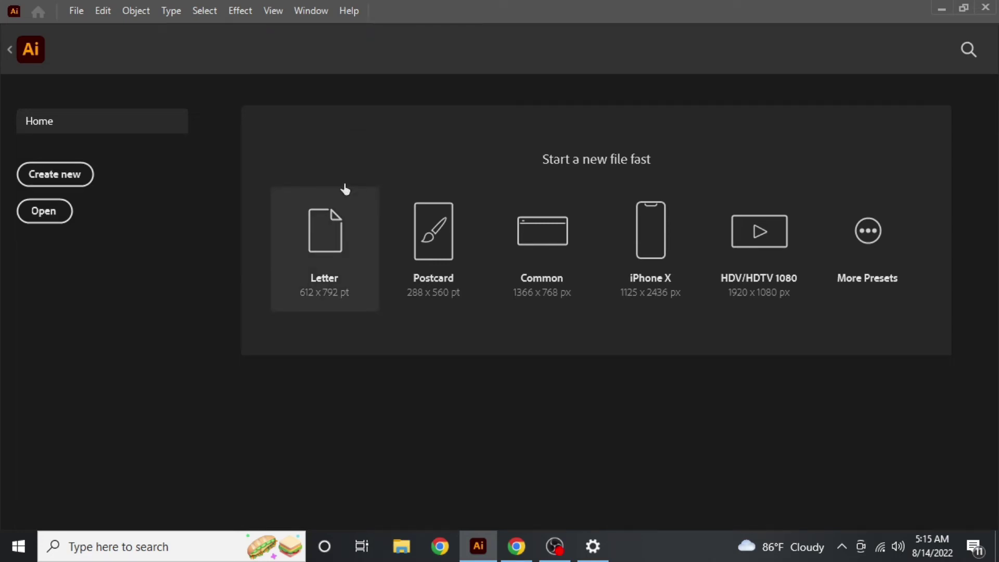
Create a new document from the 1280 × 1280 px Custom preset with Artboards set to 2.
{"action": "key", "text": "ctrl+n"}
{"action": "scroll", "coordinate": [863, 270], "scroll_direction": "down", "scroll_amount": 1}
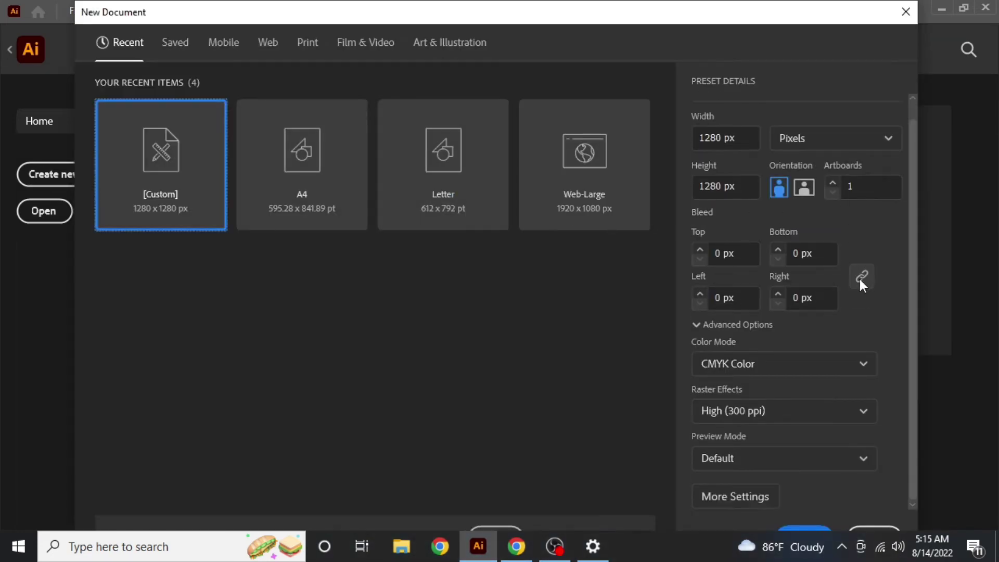
{"action": "left_click", "coordinate": [753, 498]}
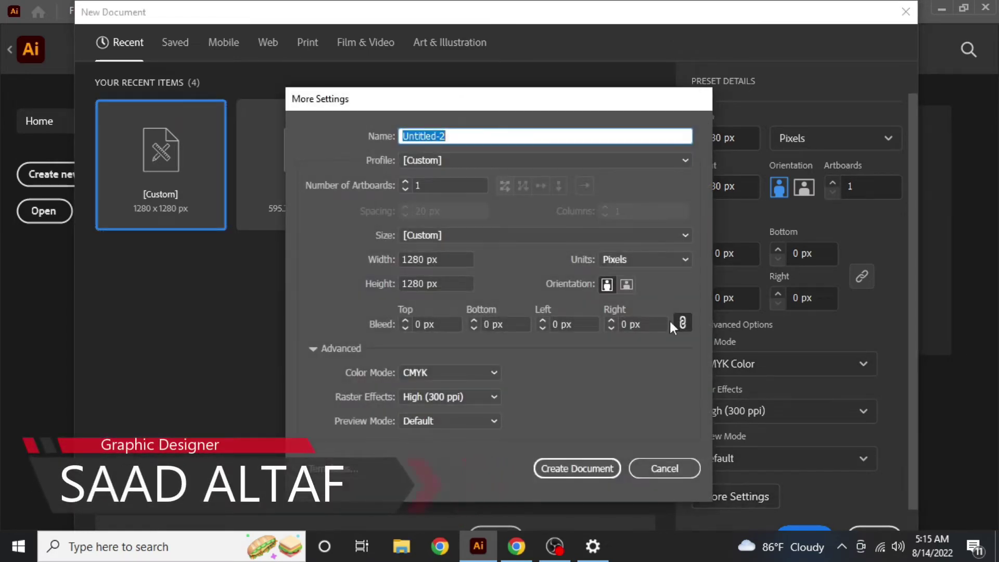
{"action": "left_click", "coordinate": [664, 468]}
{"action": "left_click", "coordinate": [832, 183]}
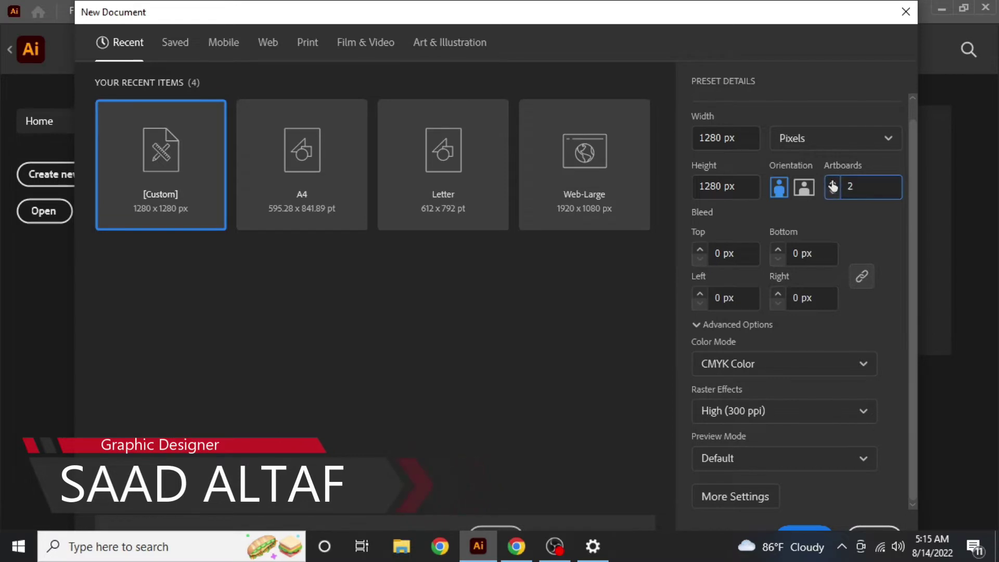
{"action": "left_click", "coordinate": [806, 530]}
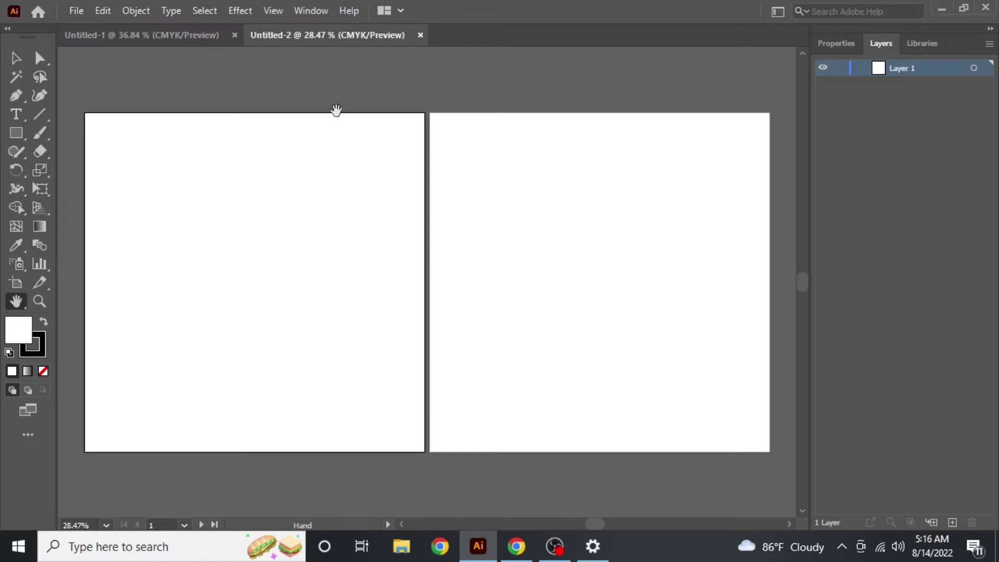
In Document Setup, set the paper colour to mint (170,217,202) and enable Simulate Colored Paper.
{"action": "left_click", "coordinate": [77, 11]}
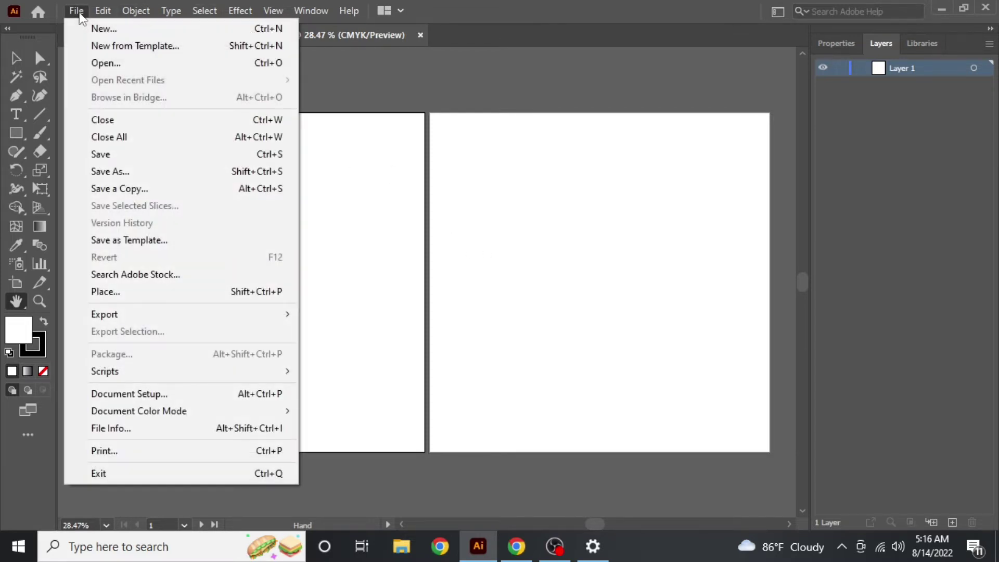
{"action": "left_click", "coordinate": [161, 397]}
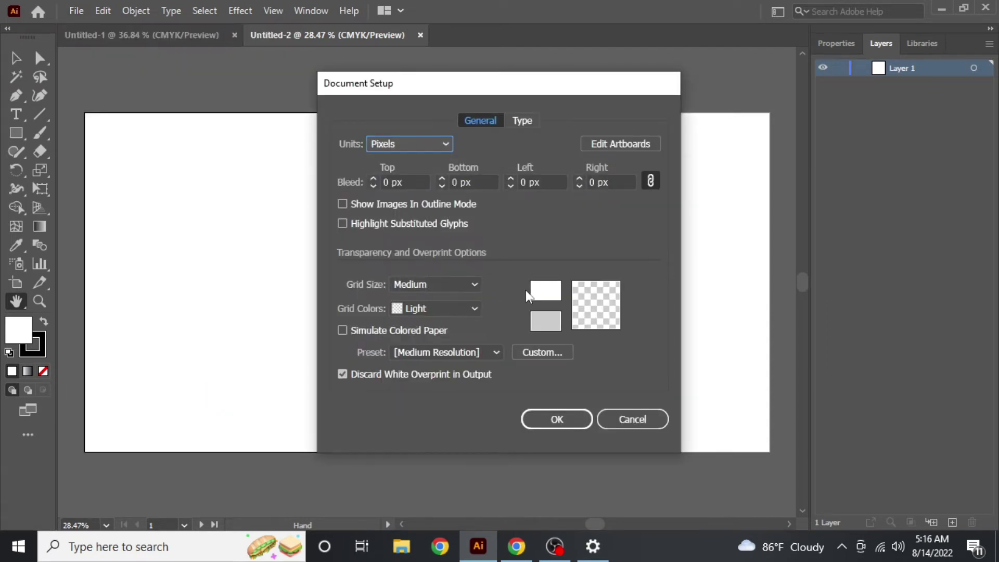
{"action": "left_click", "coordinate": [553, 295]}
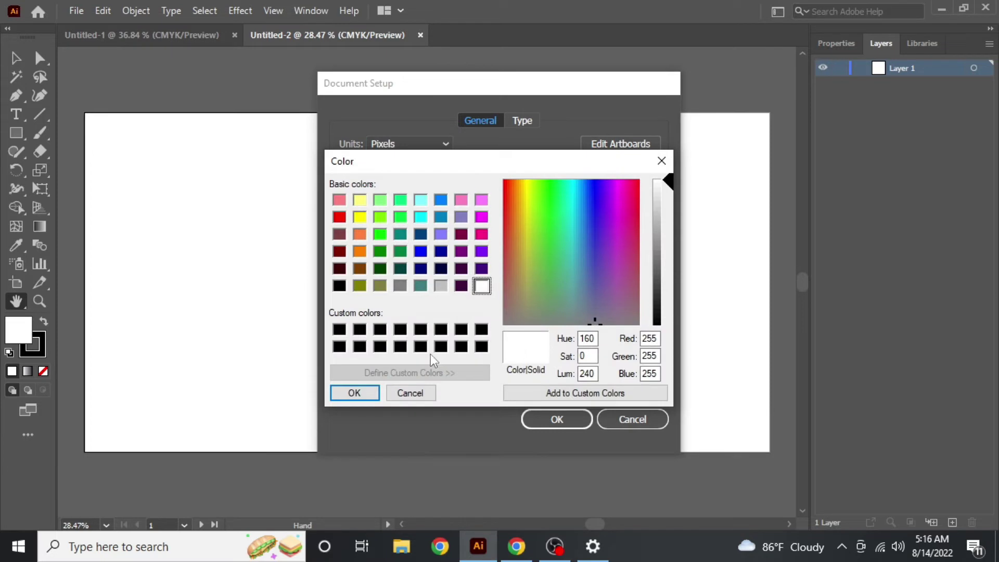
{"action": "left_click_drag", "start_coordinate": [599, 242], "coordinate": [571, 234]}
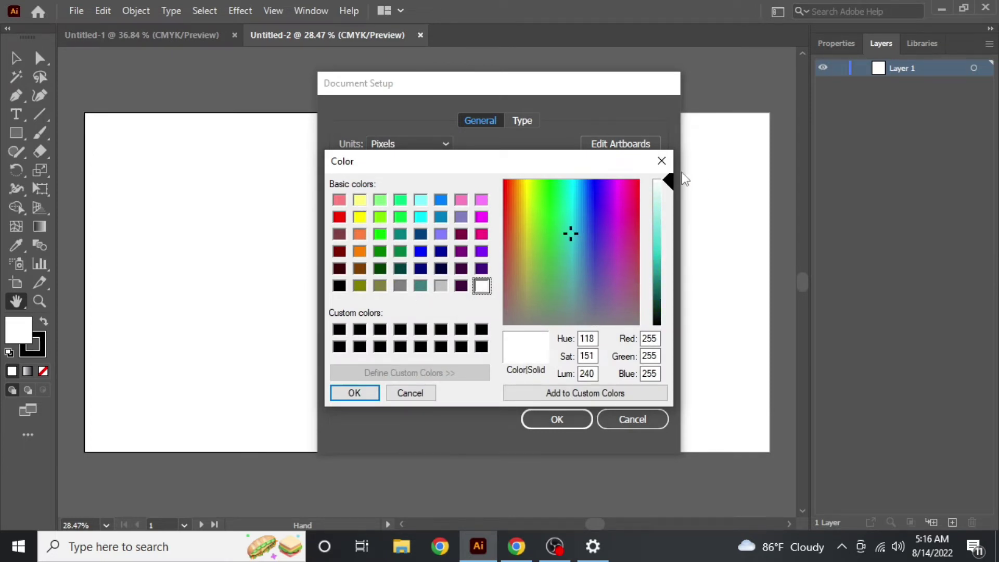
{"action": "left_click_drag", "start_coordinate": [670, 180], "coordinate": [670, 215]}
{"action": "left_click", "coordinate": [551, 277]}
{"action": "left_click", "coordinate": [565, 271]}
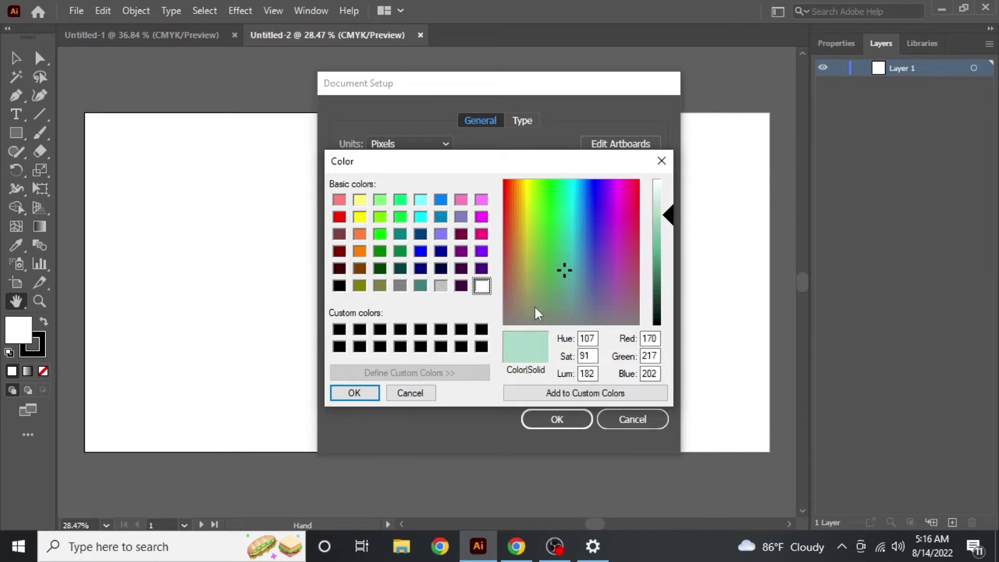
{"action": "left_click", "coordinate": [356, 398]}
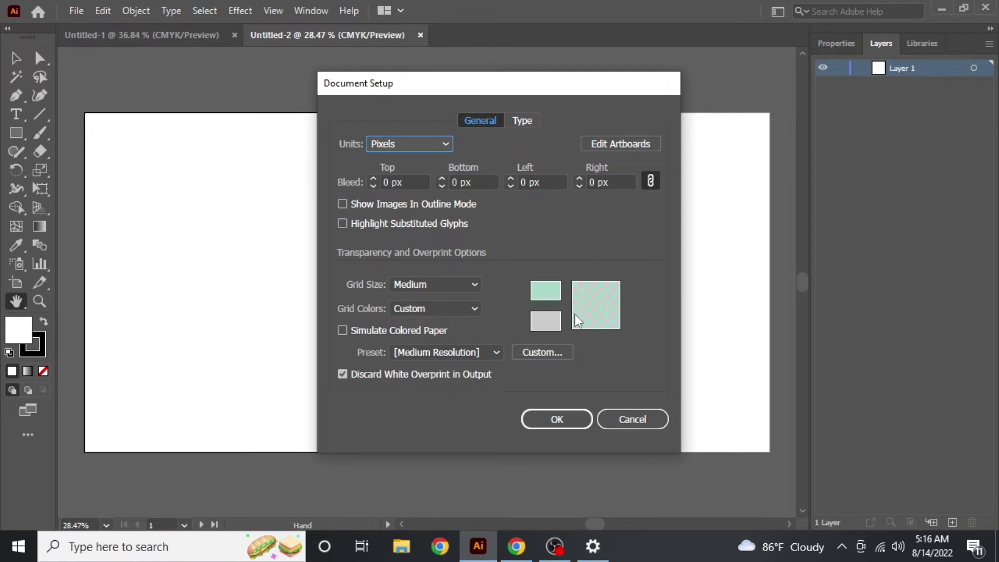
{"action": "left_click", "coordinate": [342, 331]}
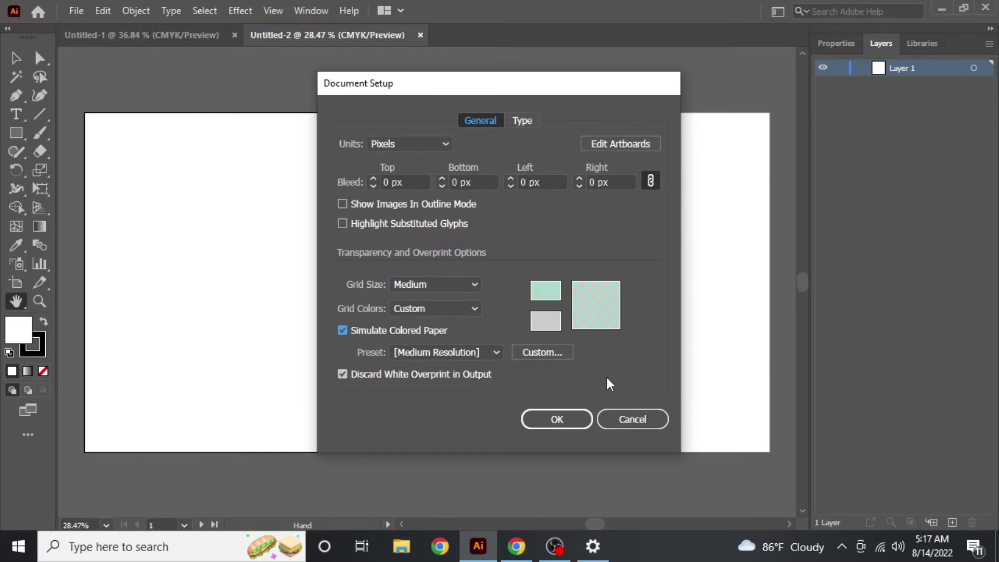
{"action": "left_click", "coordinate": [557, 420]}
Zoom and pan to the right artboard's top-left corner and select the Rectangle Tool.
{"action": "scroll", "coordinate": [514, 373], "scroll_direction": "down", "scroll_amount": 3}
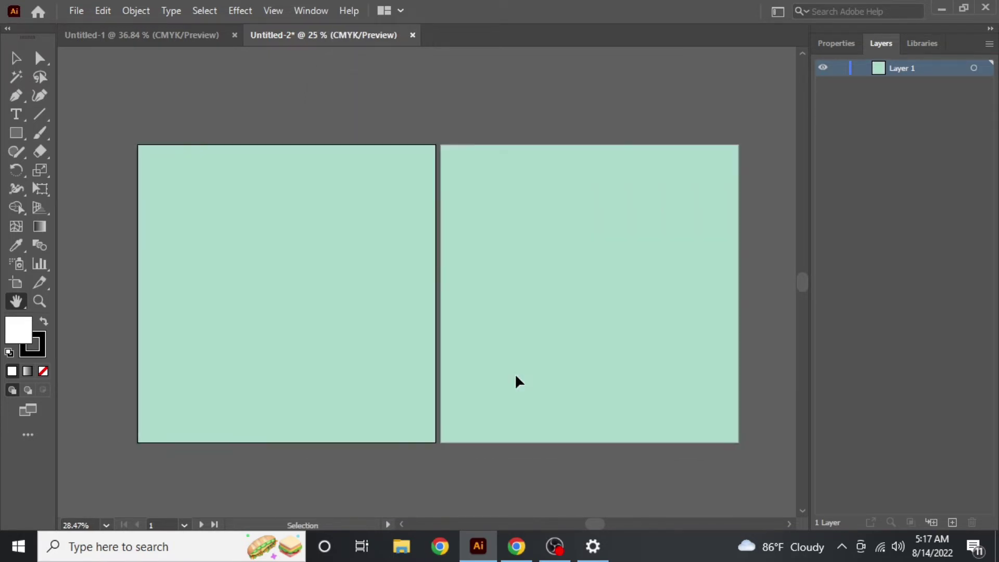
{"action": "scroll", "coordinate": [514, 370], "scroll_direction": "up", "scroll_amount": 2}
{"action": "scroll", "coordinate": [514, 370], "scroll_direction": "up", "scroll_amount": 1}
{"action": "scroll", "coordinate": [515, 371], "scroll_direction": "down", "scroll_amount": 1}
{"action": "key", "text": "space"}
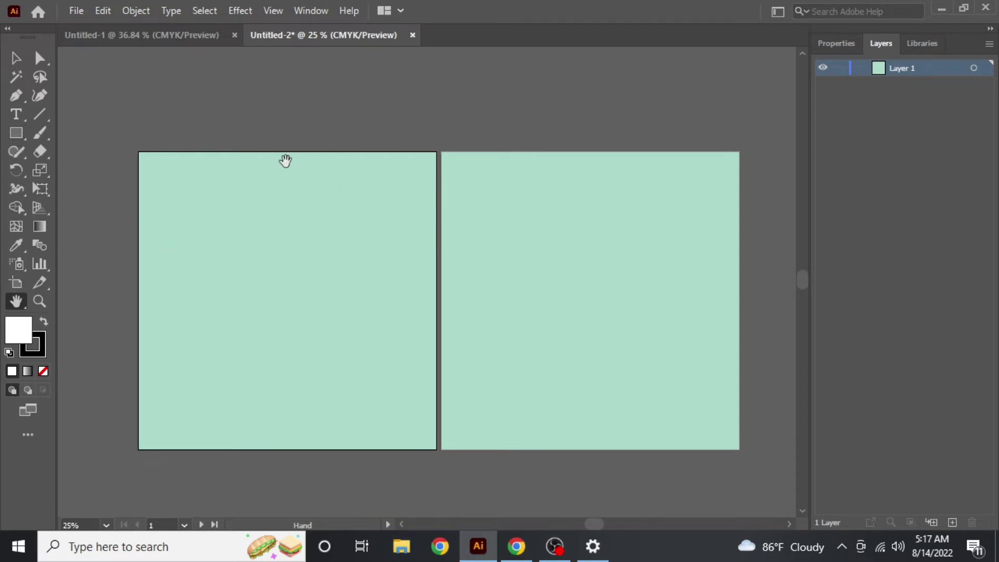
{"action": "left_click", "coordinate": [16, 133]}
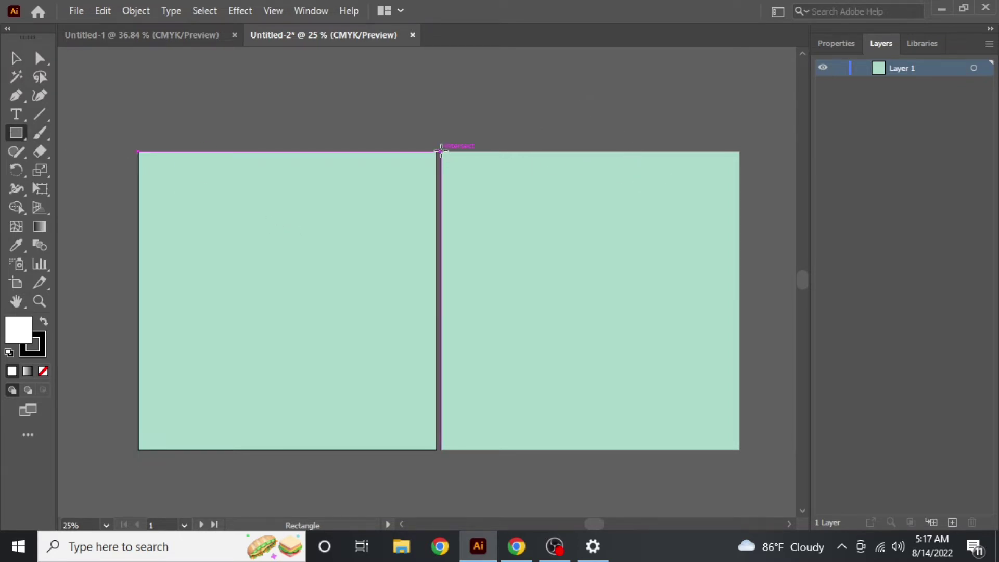
Draw a 1280 × 1280 px rectangle covering the right artboard and fill it navy blue.
{"action": "mouse_move", "coordinate": [442, 152]}
{"action": "left_mouse_down"}
{"action": "mouse_move", "coordinate": [535, 196]}
{"action": "mouse_move", "coordinate": [742, 388]}
{"action": "mouse_move", "coordinate": [739, 450]}
{"action": "left_mouse_up"}
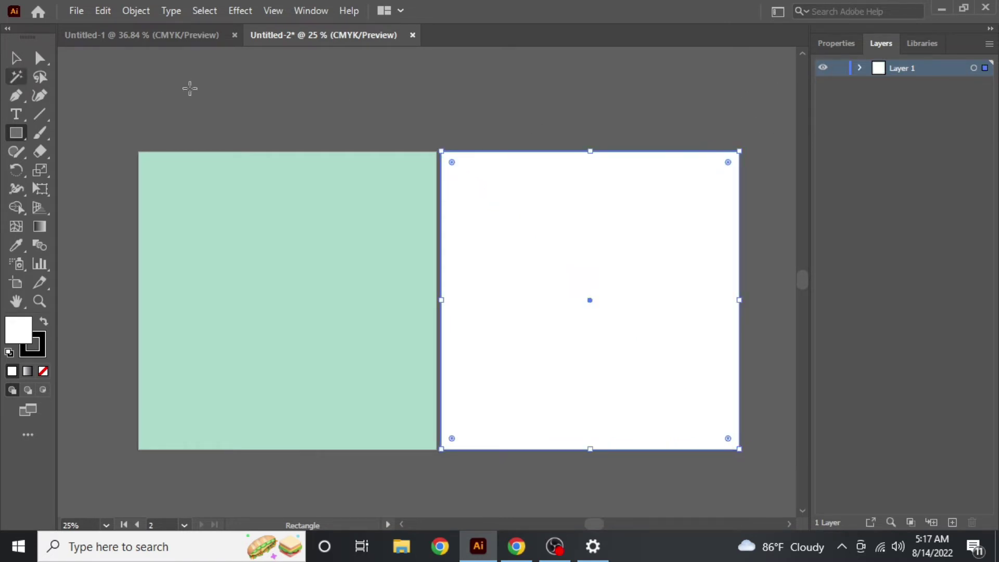
{"action": "left_click", "coordinate": [839, 44]}
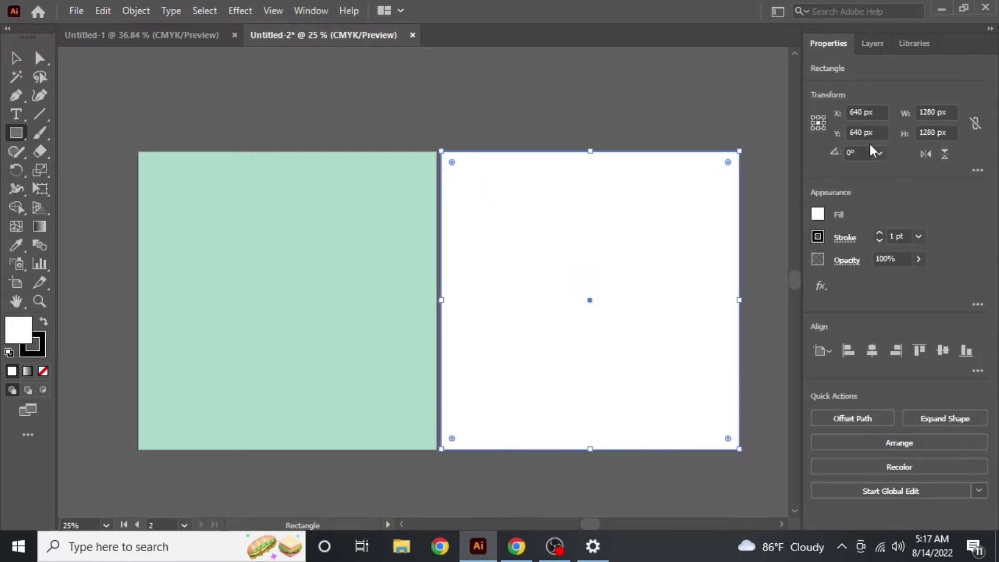
{"action": "left_click", "coordinate": [817, 214]}
{"action": "left_click", "coordinate": [703, 281]}
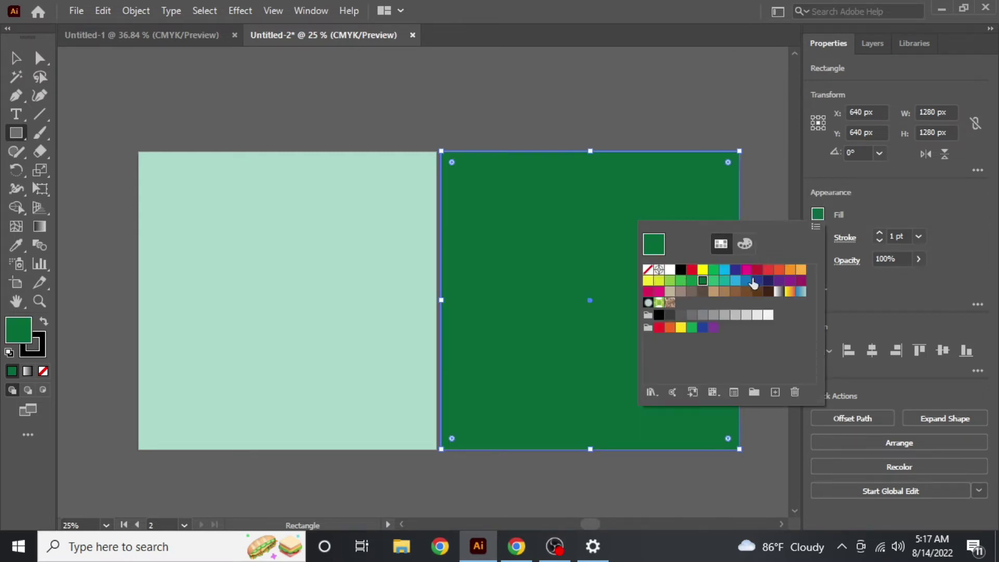
{"action": "left_click", "coordinate": [736, 281]}
{"action": "left_click", "coordinate": [756, 281]}
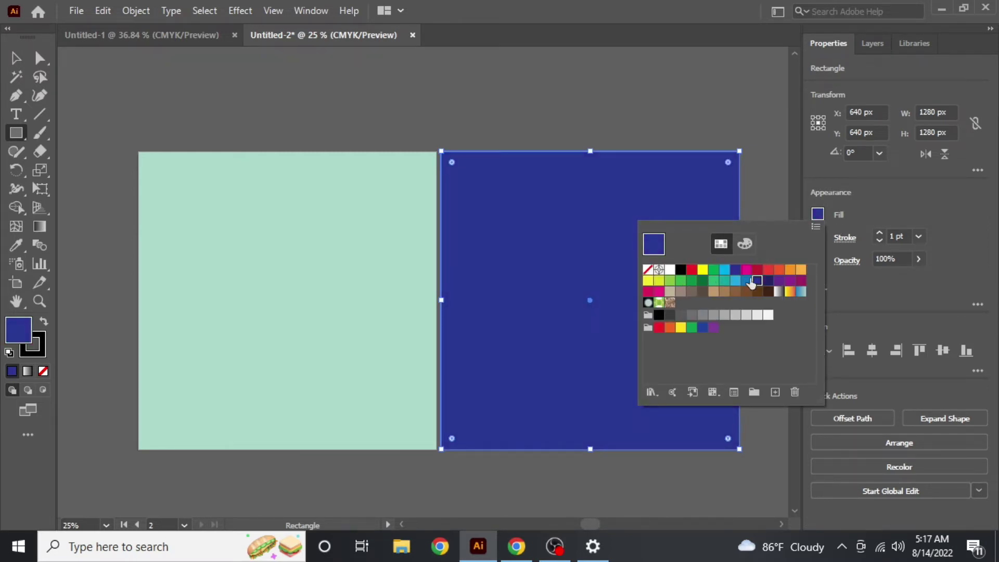
{"action": "left_click", "coordinate": [854, 216]}
Remove the navy rectangle's stroke, then deselect it with the Selection tool.
{"action": "left_click", "coordinate": [819, 236]}
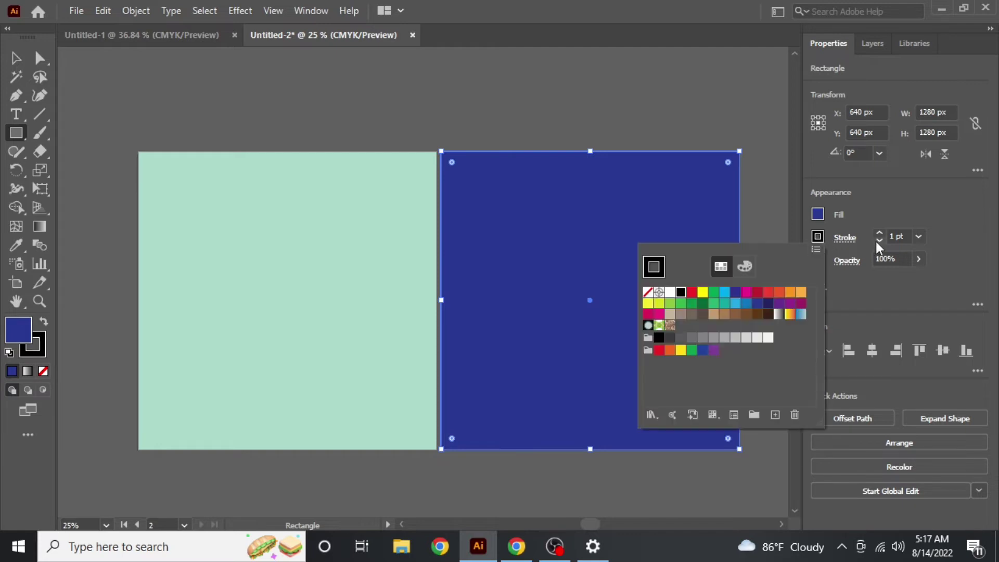
{"action": "left_click", "coordinate": [649, 293]}
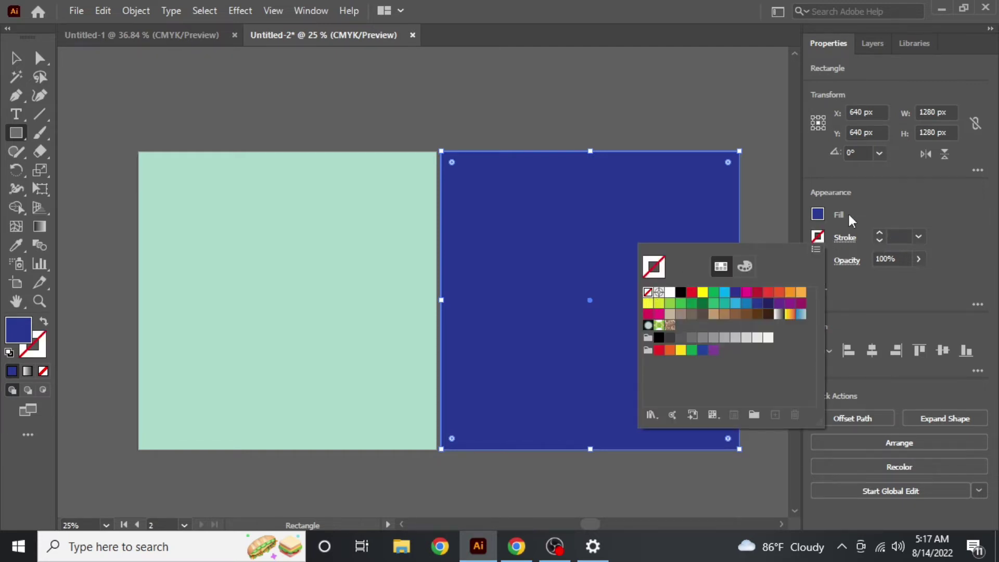
{"action": "left_click", "coordinate": [848, 211]}
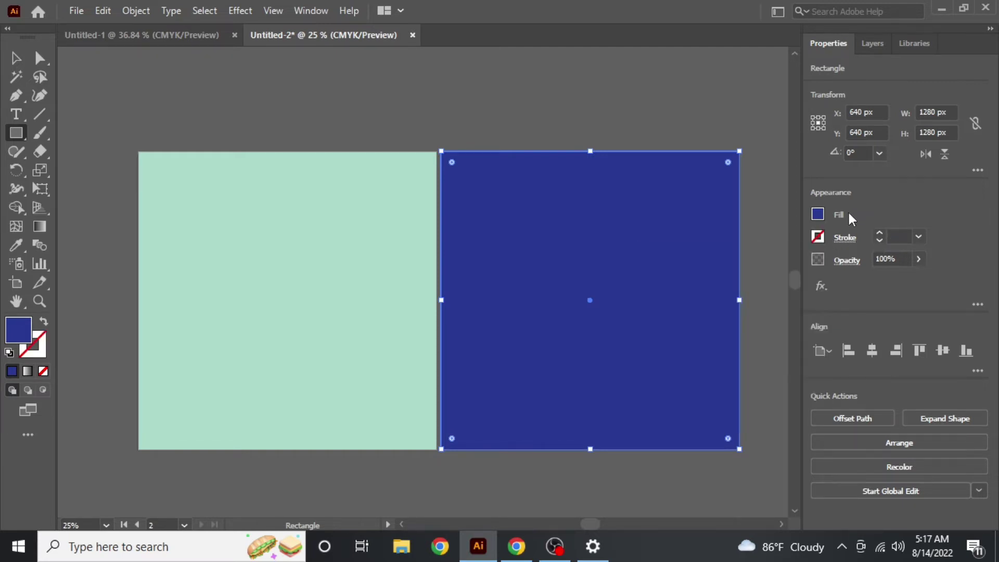
{"action": "left_click", "coordinate": [874, 49]}
{"action": "left_click", "coordinate": [654, 112]}
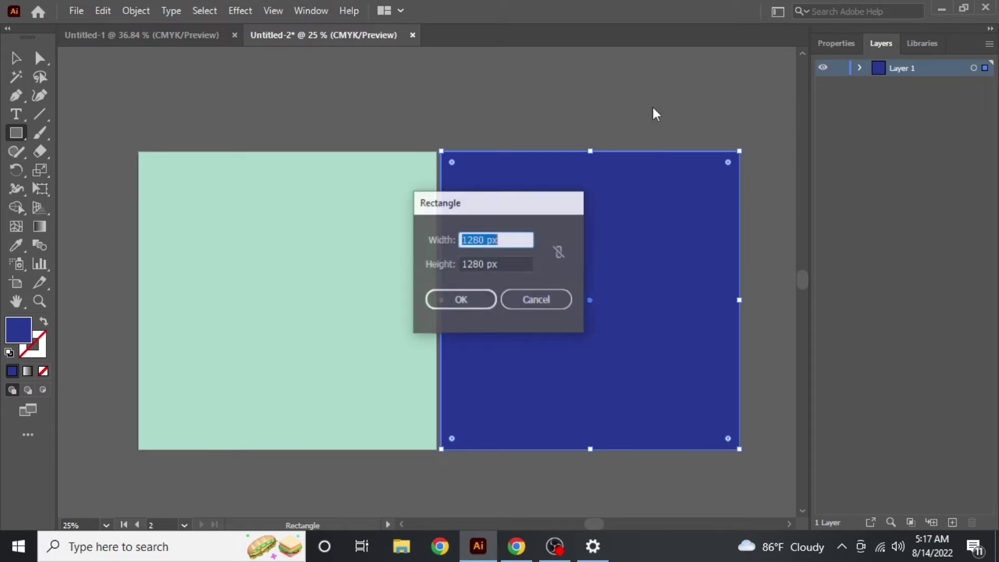
{"action": "left_click", "coordinate": [526, 302]}
{"action": "left_click", "coordinate": [16, 58]}
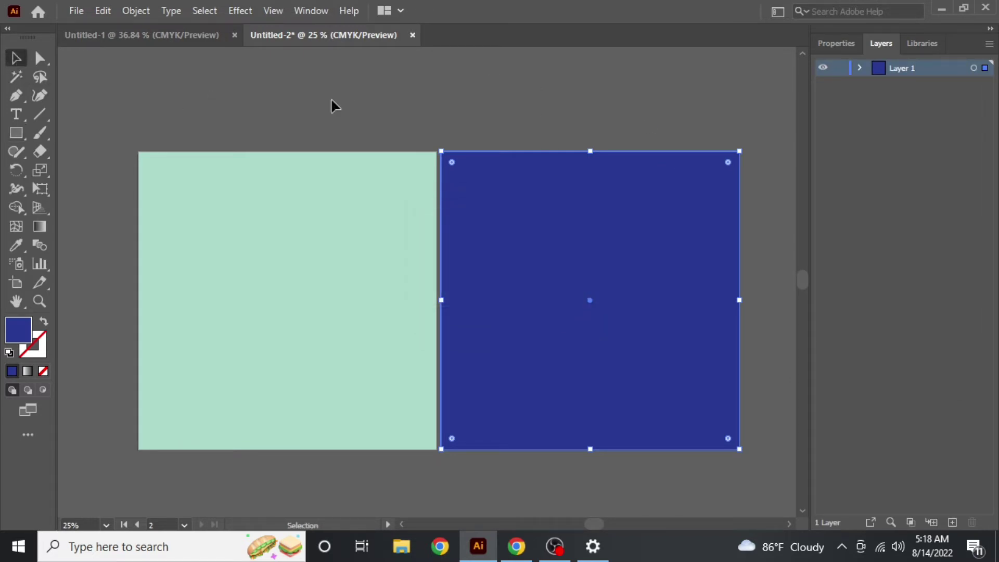
{"action": "left_click", "coordinate": [502, 98]}
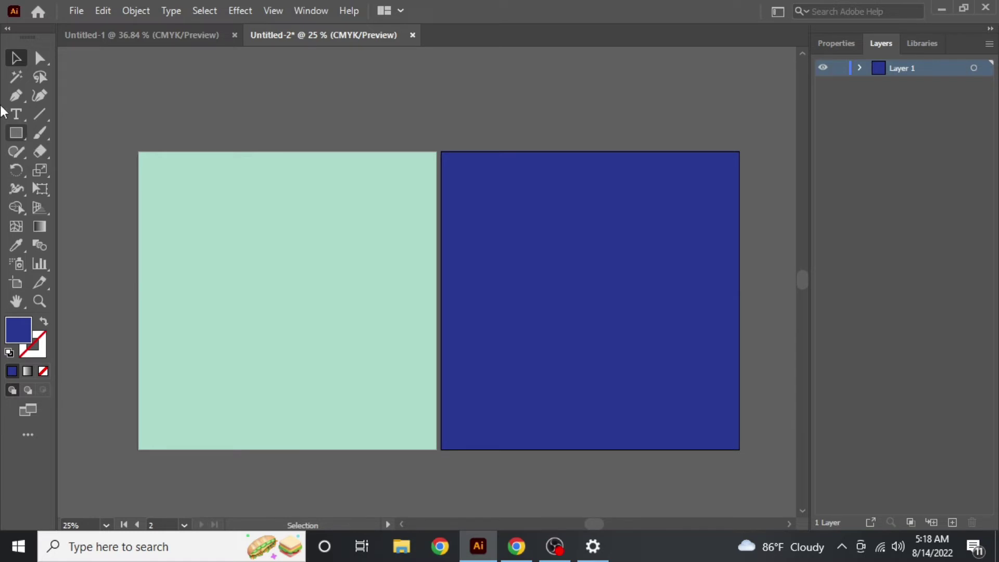
Draw a roughly 405 × 432 px square on the navy rectangle and fill it yellow.
{"action": "left_click", "coordinate": [16, 134]}
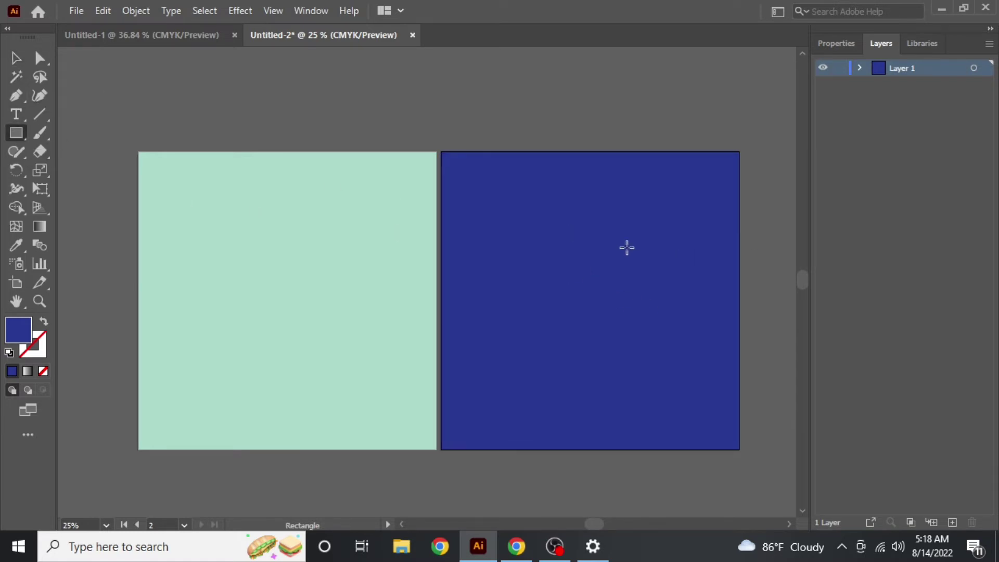
{"action": "left_click", "coordinate": [587, 253]}
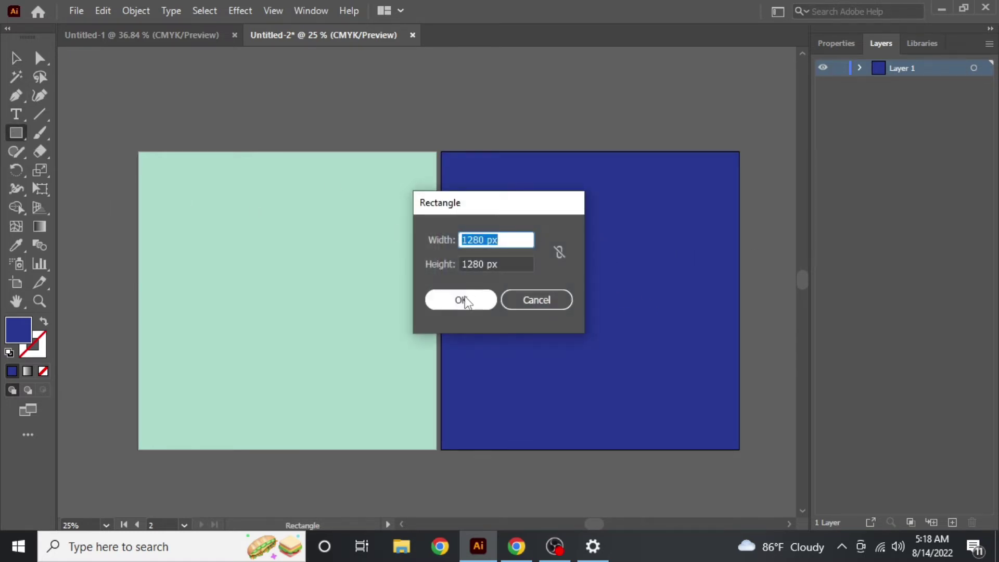
{"action": "left_click", "coordinate": [536, 299]}
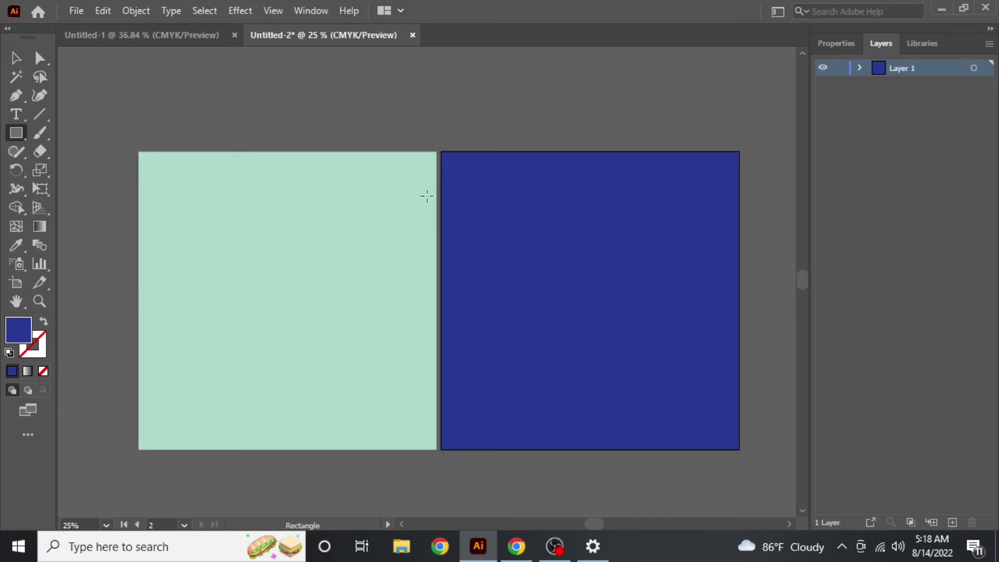
{"action": "left_click_drag", "start_coordinate": [521, 221], "coordinate": [616, 322]}
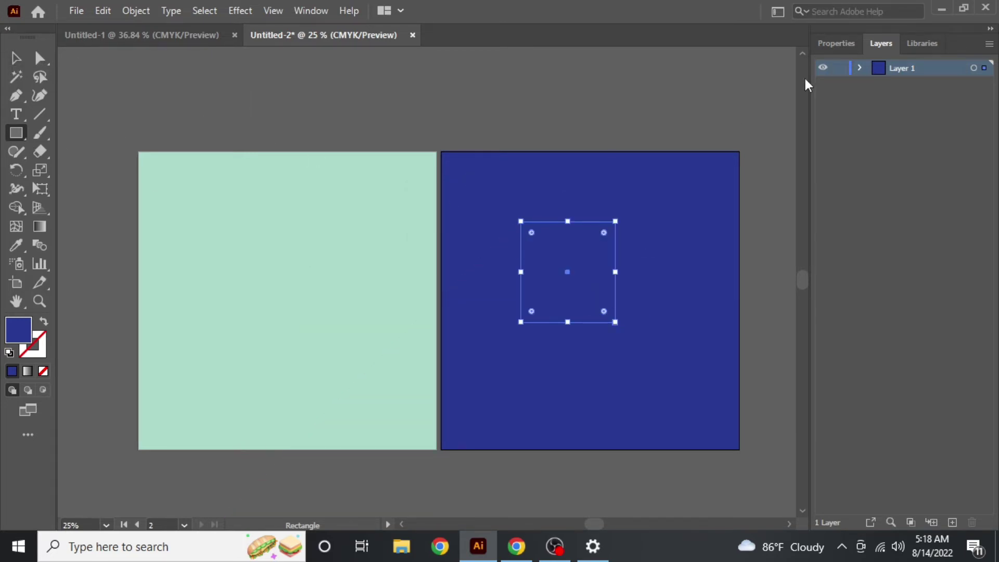
{"action": "left_click", "coordinate": [835, 43]}
{"action": "left_click", "coordinate": [818, 215]}
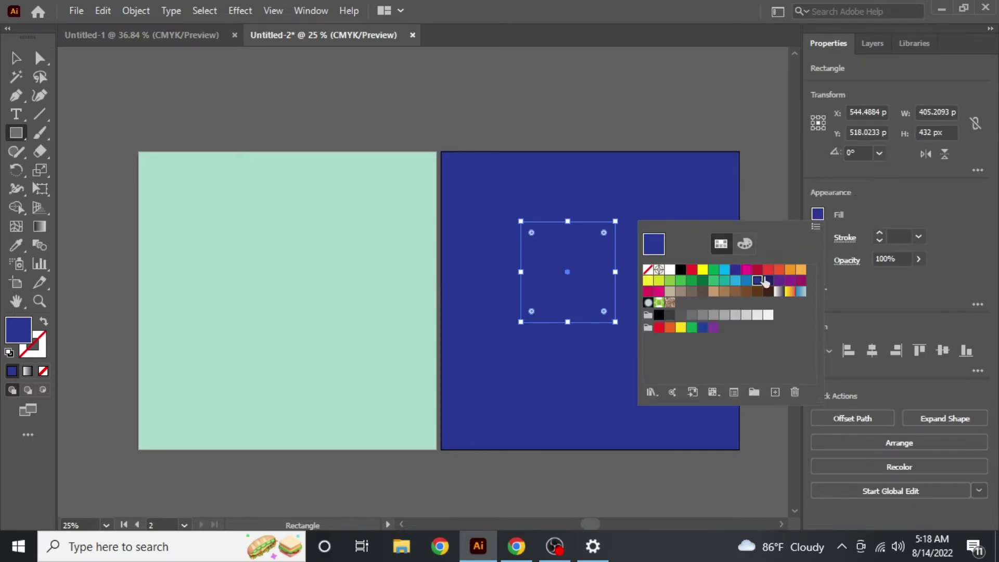
{"action": "left_click", "coordinate": [702, 270]}
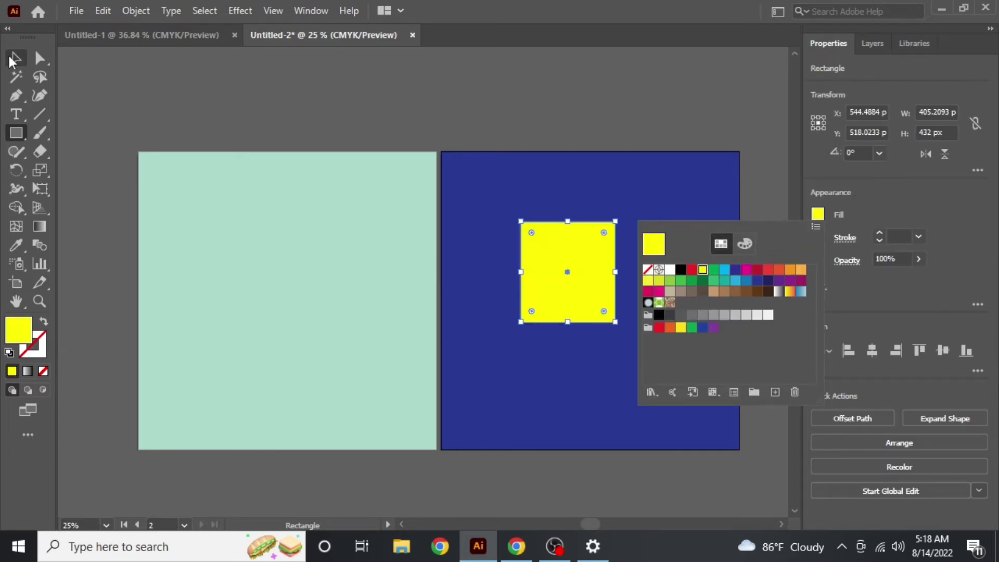
{"action": "left_click", "coordinate": [12, 61]}
{"action": "left_click", "coordinate": [16, 59]}
Send the yellow square backward one step with Arrange > Send Backward.
{"action": "right_click", "coordinate": [598, 286]}
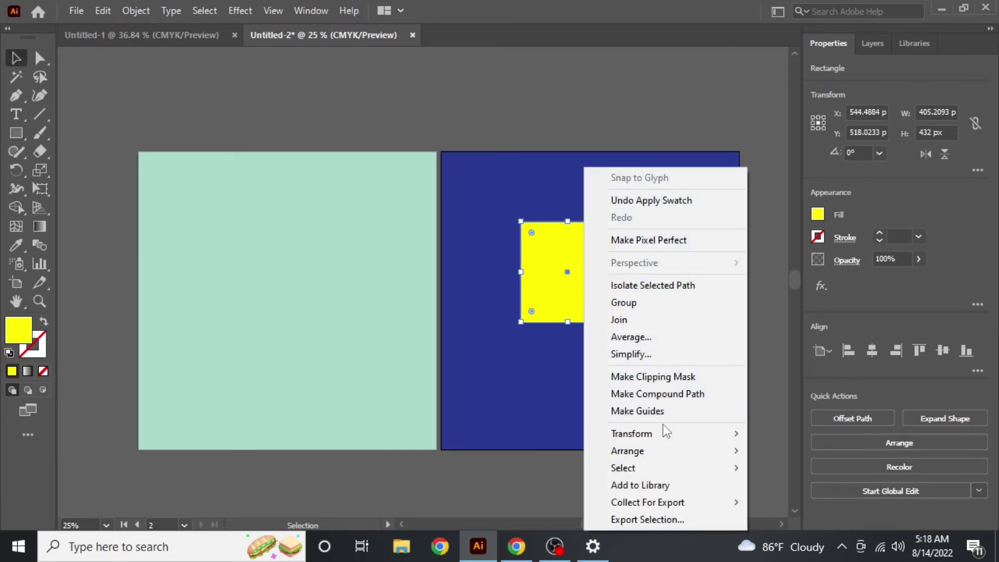
{"action": "mouse_move", "coordinate": [668, 453]}
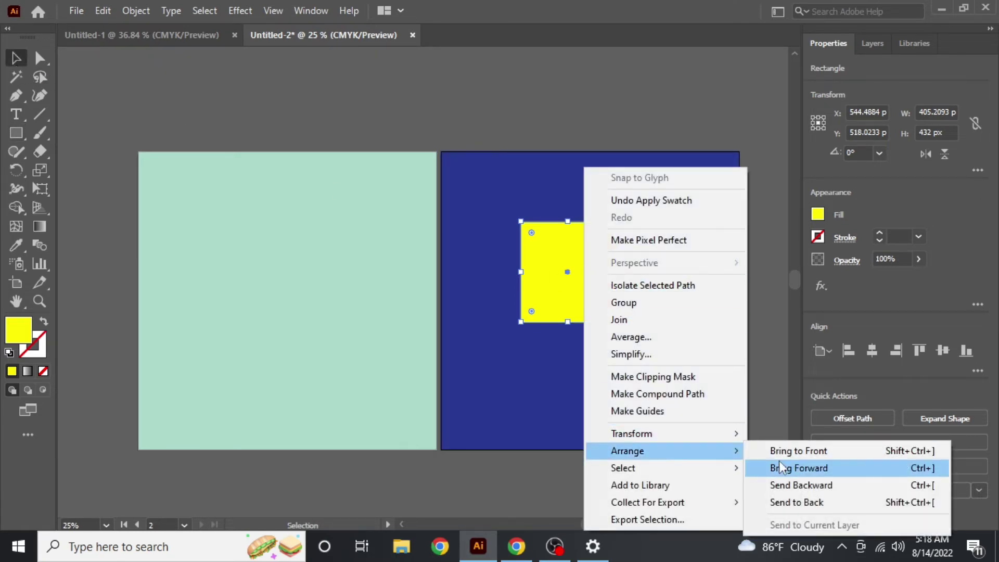
{"action": "left_click", "coordinate": [817, 486]}
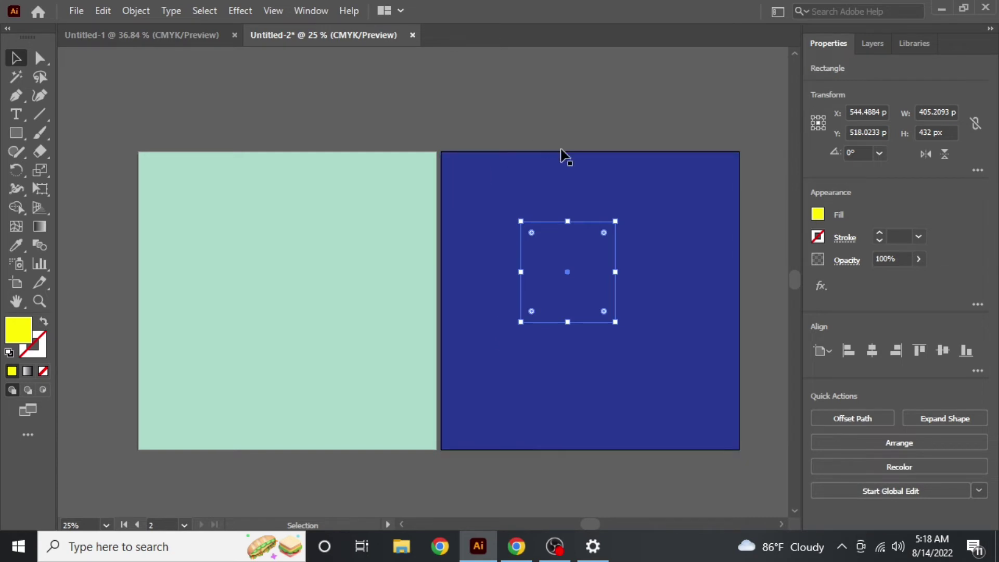
In the Layers panel, move the yellow rectangle above the navy one and lock the navy rectangle.
{"action": "left_click", "coordinate": [872, 46]}
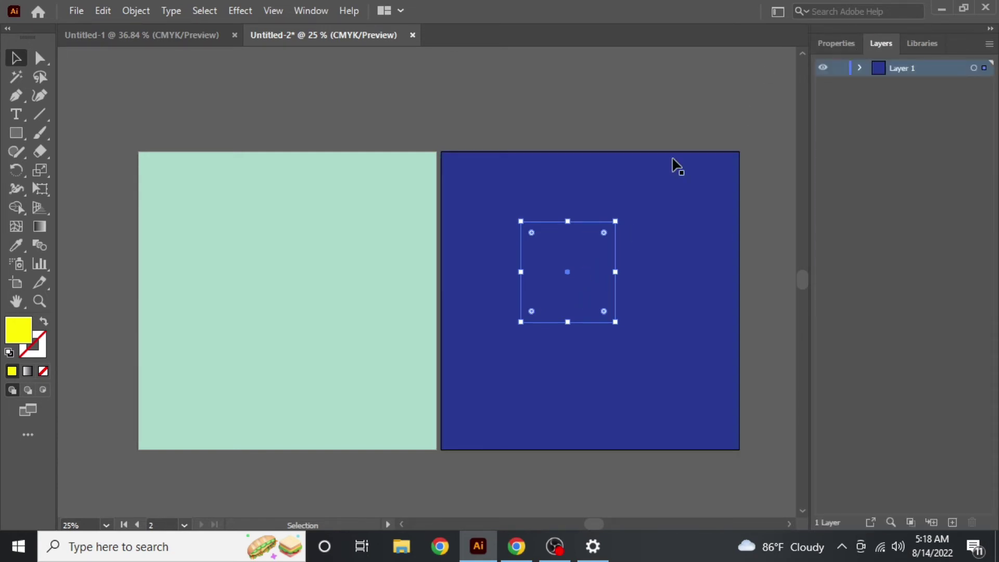
{"action": "left_click", "coordinate": [860, 67]}
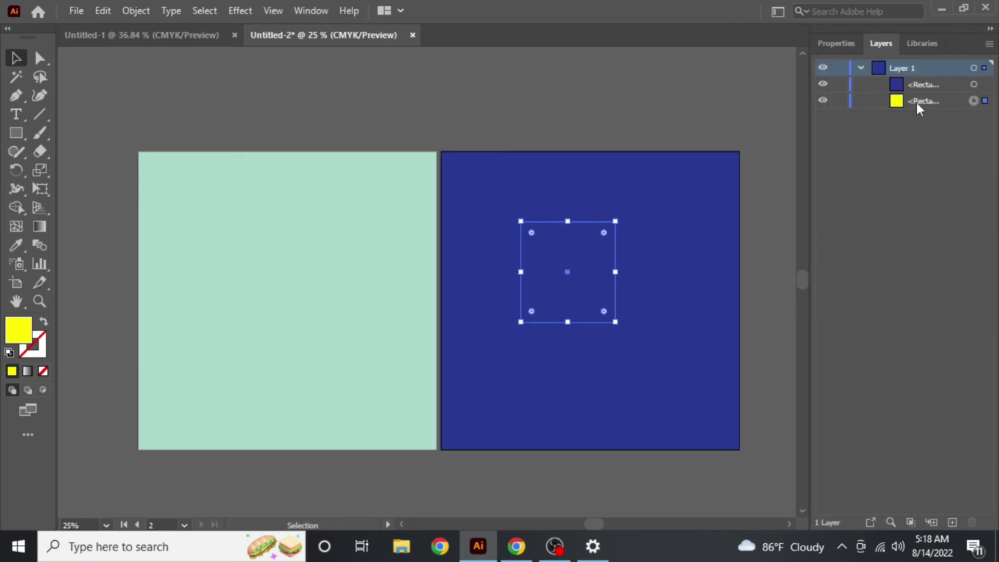
{"action": "left_click_drag", "start_coordinate": [937, 104], "coordinate": [912, 71]}
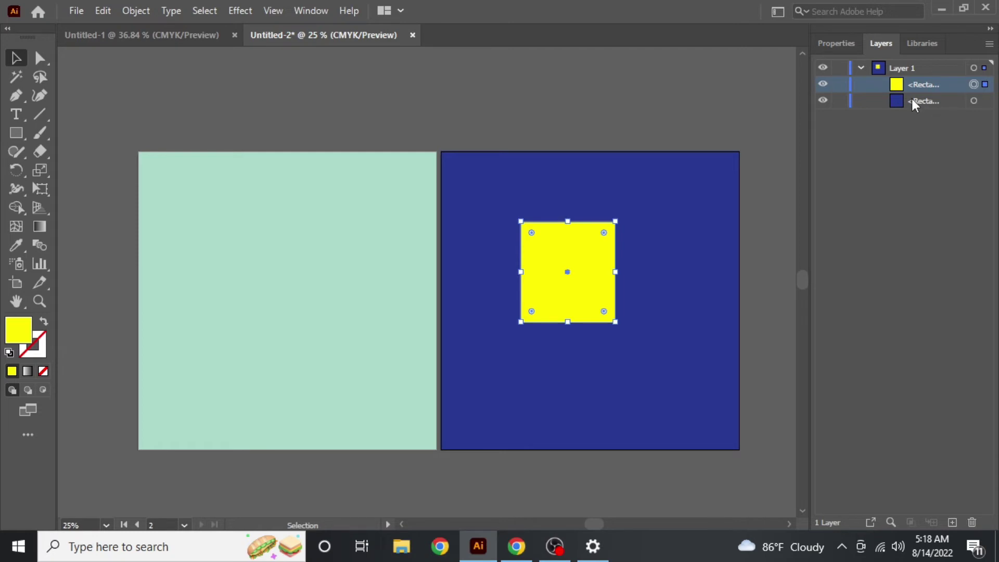
{"action": "left_click_drag", "start_coordinate": [907, 83], "coordinate": [906, 69]}
Rename the navy rectangle's Layers panel row to 'artbored'.
{"action": "double_click", "coordinate": [924, 100]}
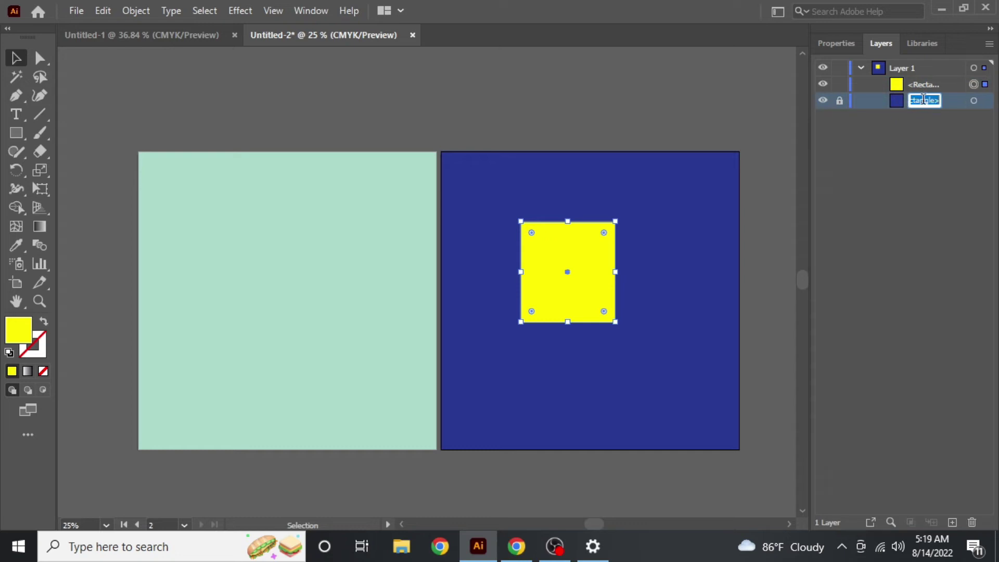
{"action": "type", "text": "artbored"}
{"action": "key", "text": "Return"}
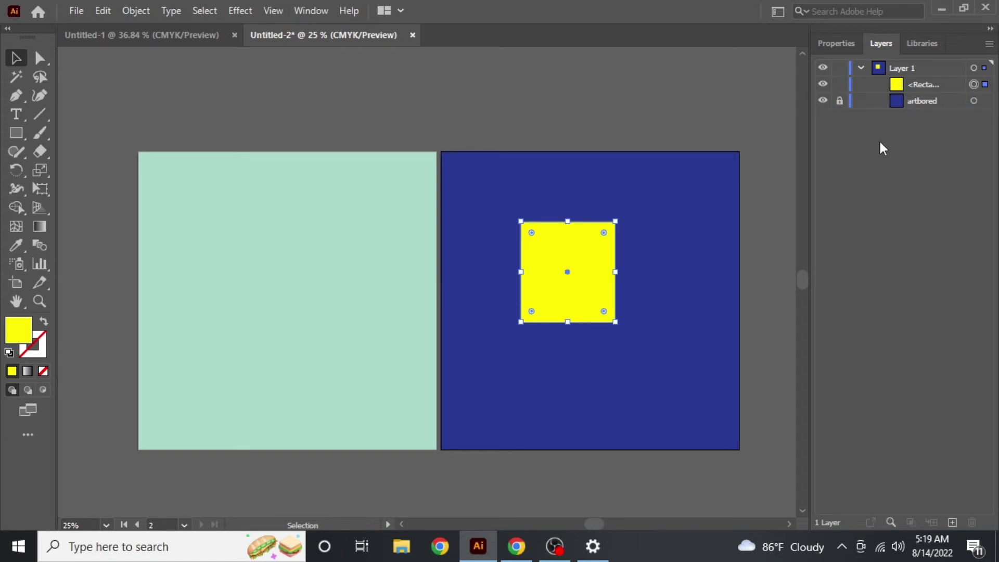
{"action": "left_click_drag", "start_coordinate": [923, 92], "coordinate": [918, 68]}
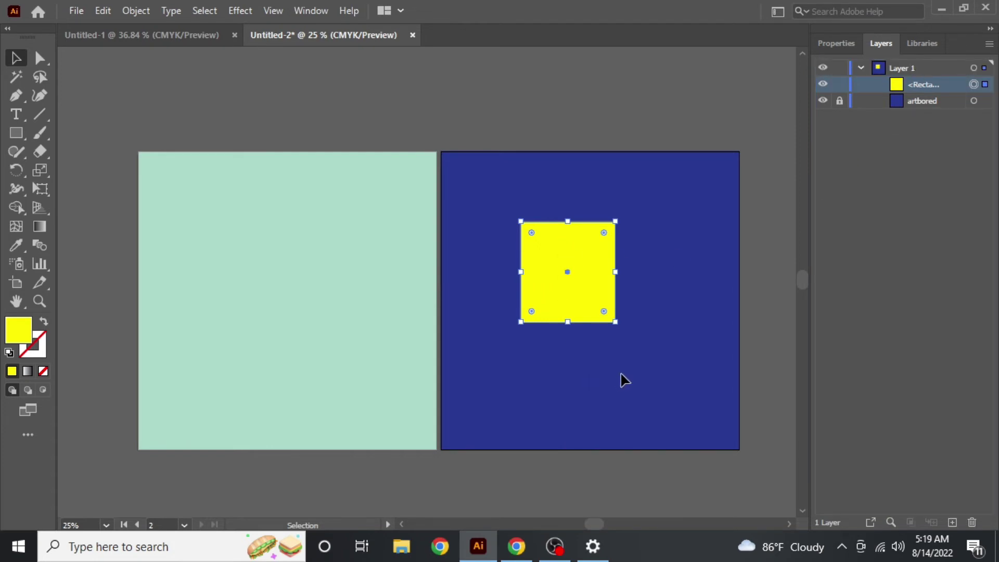
Create Layer 2, move the yellow square into it, then collapse and lock Layer 1.
{"action": "left_click", "coordinate": [953, 522]}
{"action": "left_click_drag", "start_coordinate": [929, 102], "coordinate": [916, 69]}
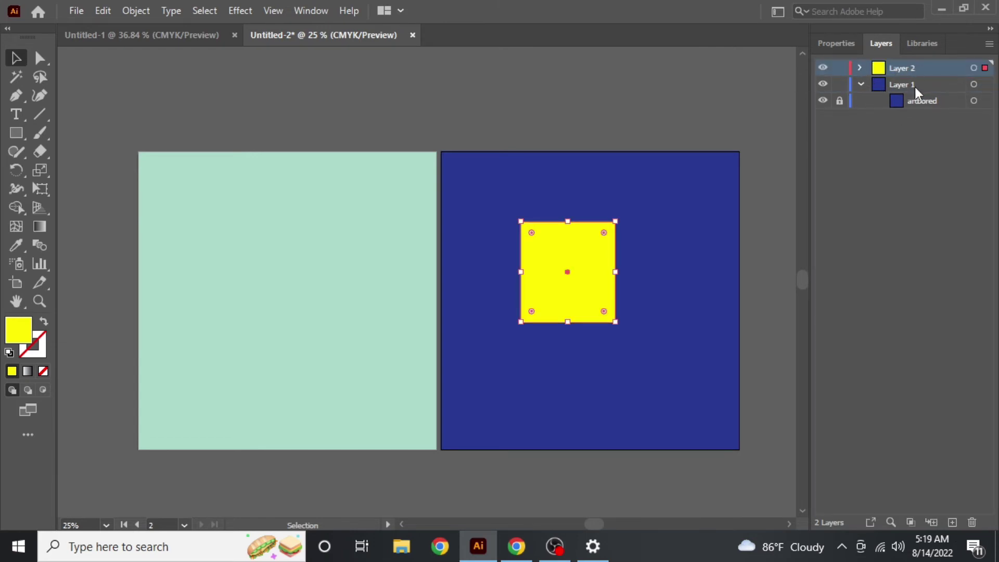
{"action": "left_click", "coordinate": [862, 84]}
{"action": "left_click", "coordinate": [907, 85]}
{"action": "left_click", "coordinate": [839, 84]}
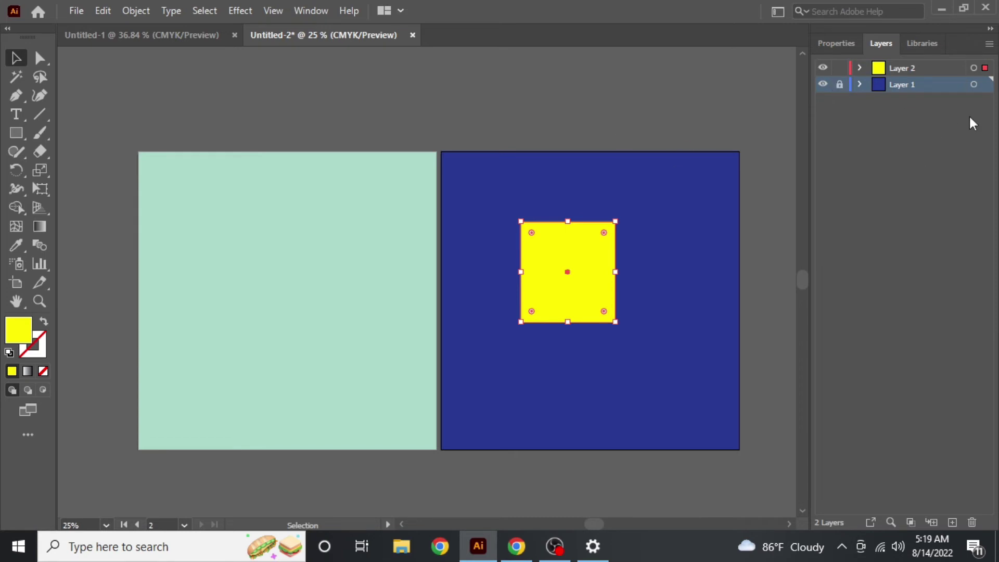
Move the yellow square lower on the navy rectangle and send it backward one step.
{"action": "left_click_drag", "start_coordinate": [551, 280], "coordinate": [573, 313]}
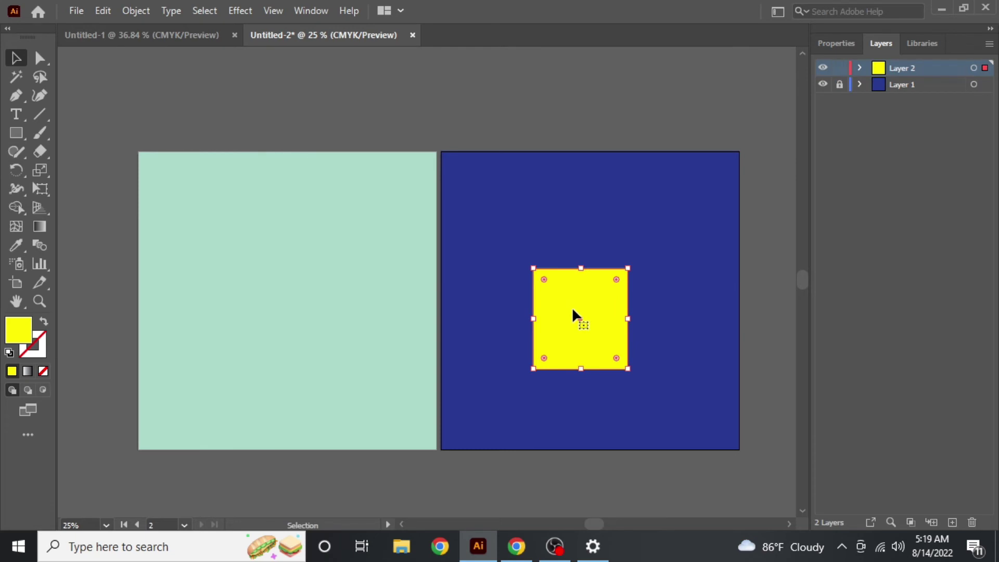
{"action": "right_click", "coordinate": [586, 318]}
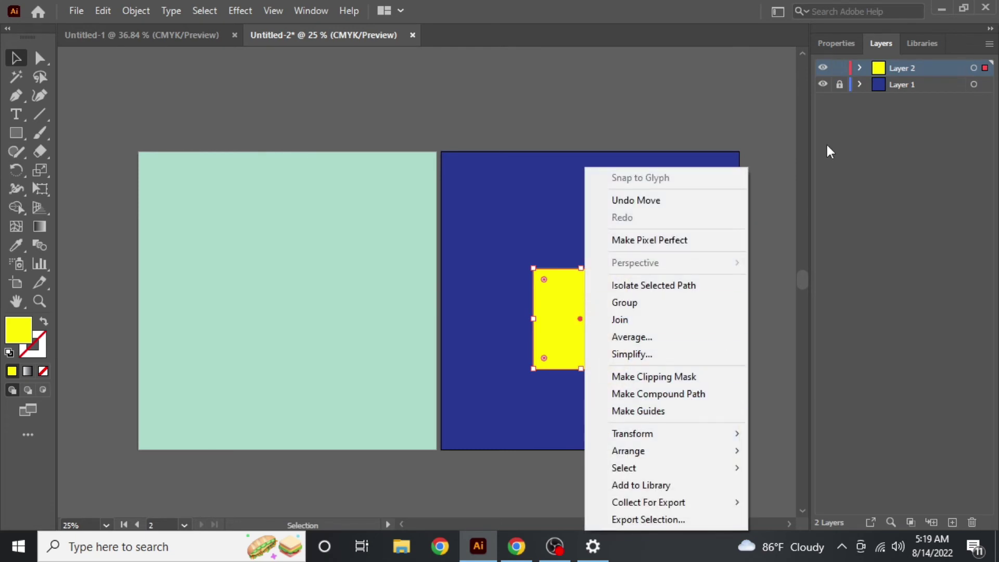
{"action": "mouse_move", "coordinate": [692, 453]}
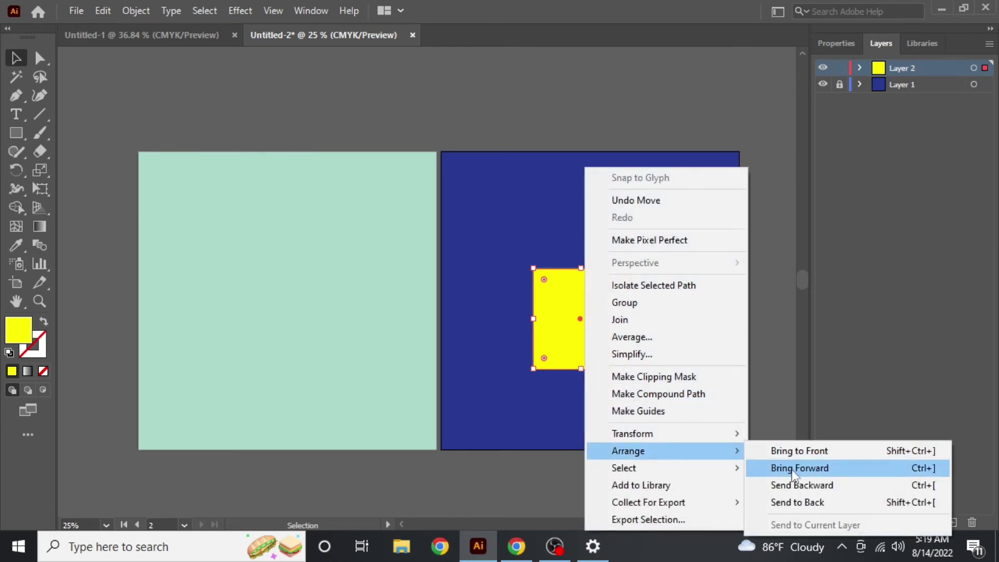
{"action": "left_click", "coordinate": [804, 486]}
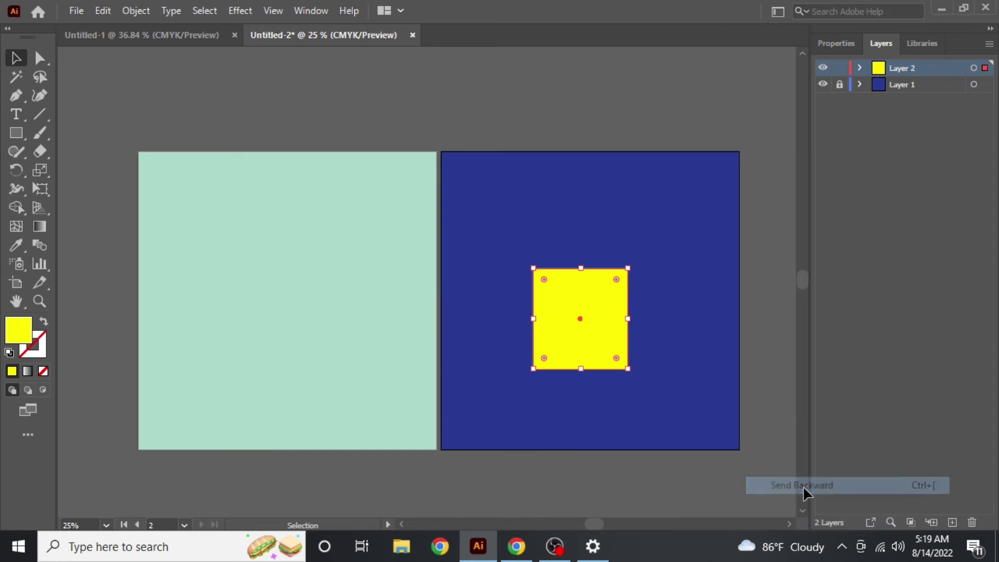